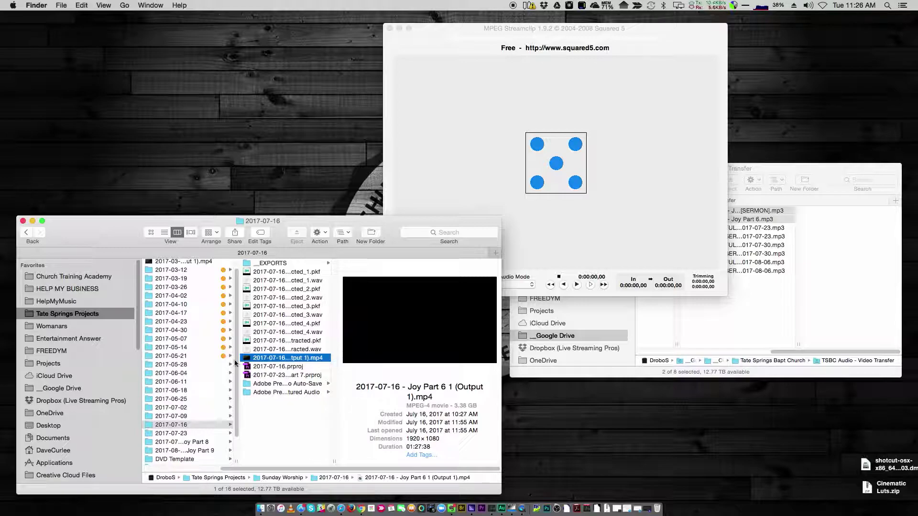
# Step: Load 2017-07-16 - Joy Part 6 1 (Output 1).mp4 into MPEG Streamclip and preview the footage around 0:01:25
pyautogui.moveTo(249, 360); pyautogui.dragTo(451, 147)
pyautogui.moveTo(448, 37); pyautogui.dragTo(421, 38)
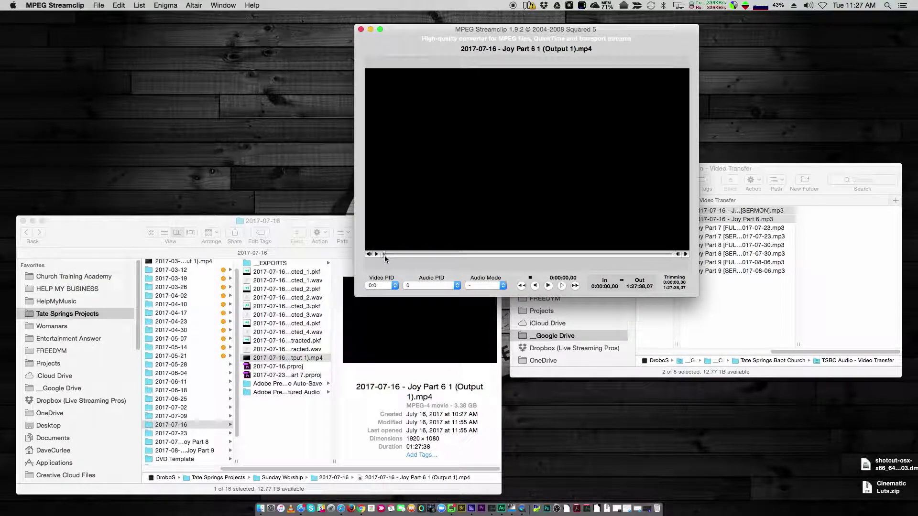
pyautogui.moveTo(385, 256); pyautogui.dragTo(389, 256)
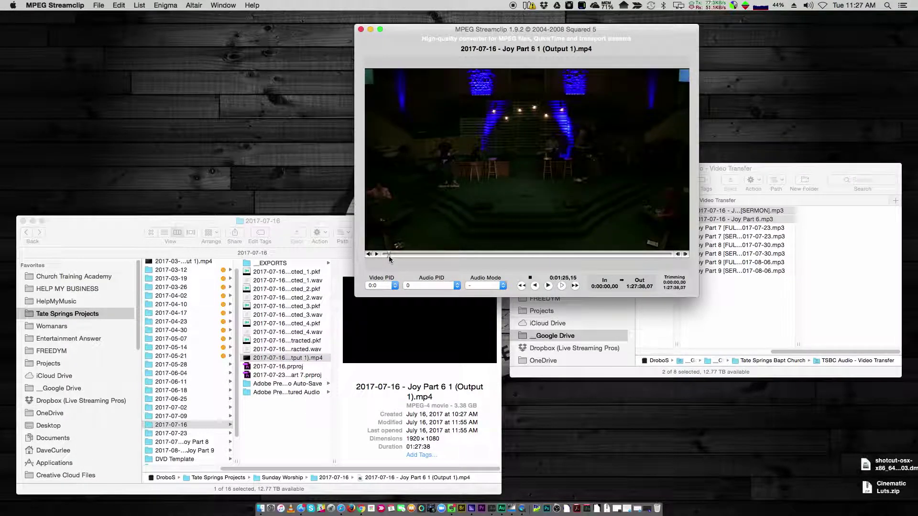
pyautogui.click(377, 255)
pyautogui.click(377, 255)
# Step: Find the stage shot following the Men's Bible Study slide and set the In point at 0:03:28,22
pyautogui.moveTo(388, 255)
pyautogui.mouseDown()
pyautogui.moveTo(406, 253)
pyautogui.moveTo(395, 254)
pyautogui.mouseUp()
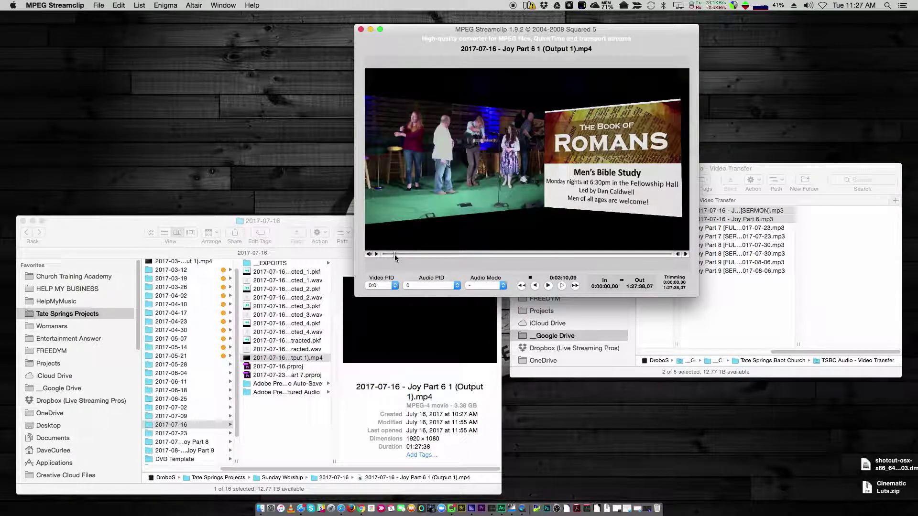
pyautogui.click(377, 255)
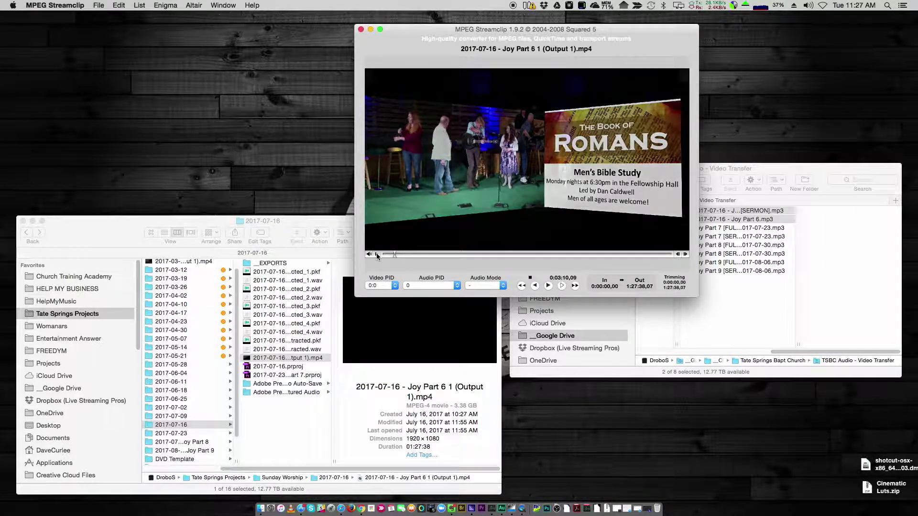
pyautogui.click(377, 255)
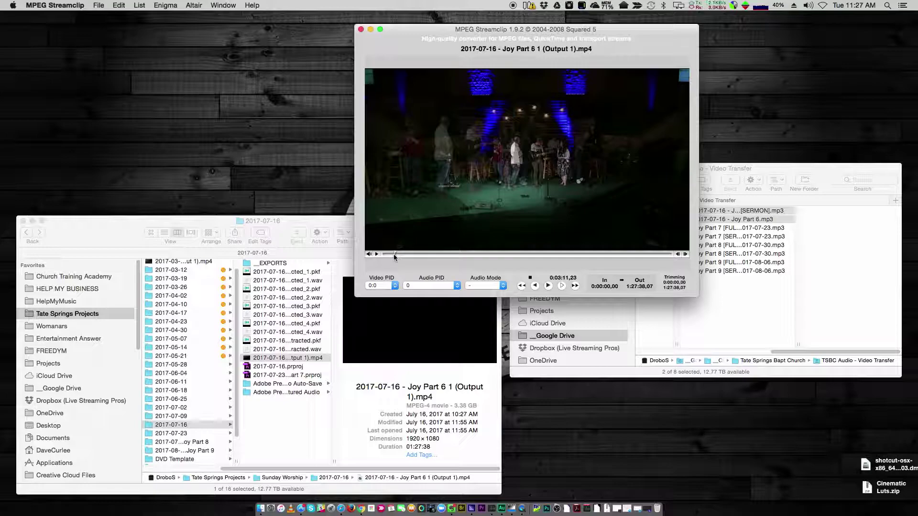
pyautogui.click(395, 254)
pyautogui.click(395, 254)
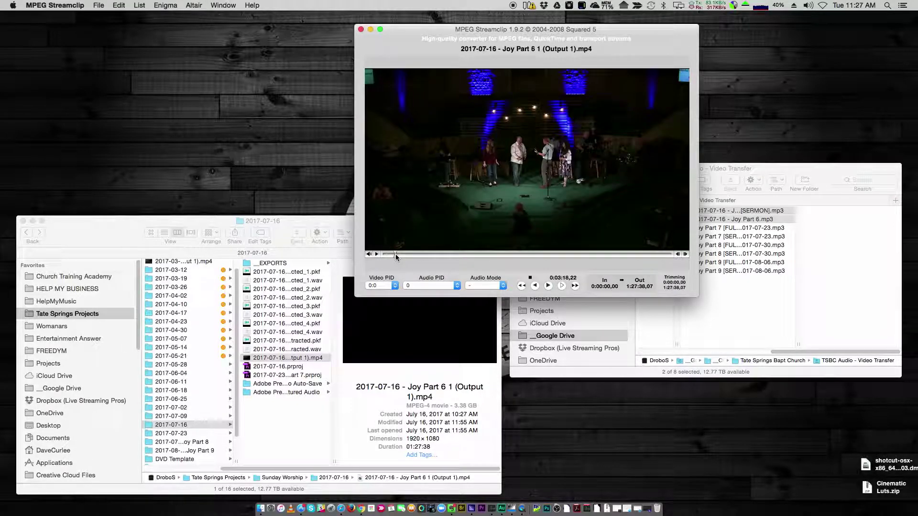
pyautogui.moveTo(395, 254); pyautogui.dragTo(394, 256)
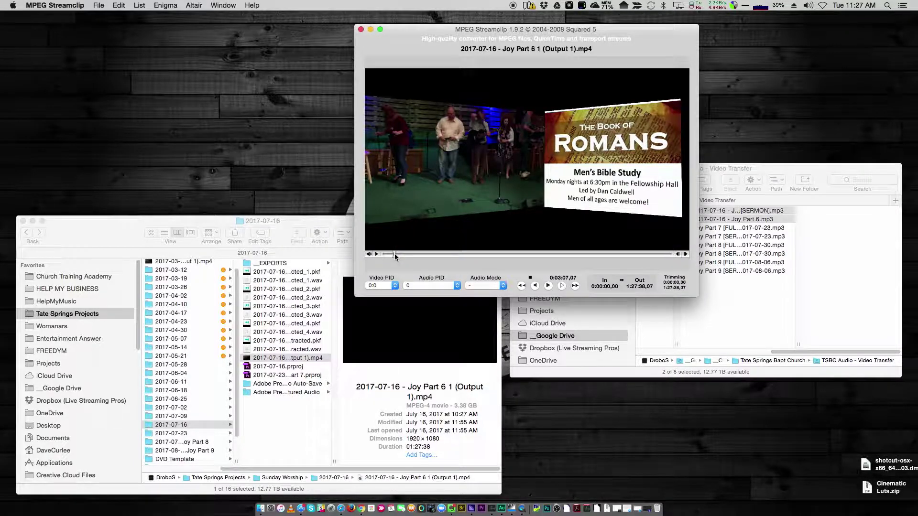
pyautogui.click(395, 254)
pyautogui.click(375, 254)
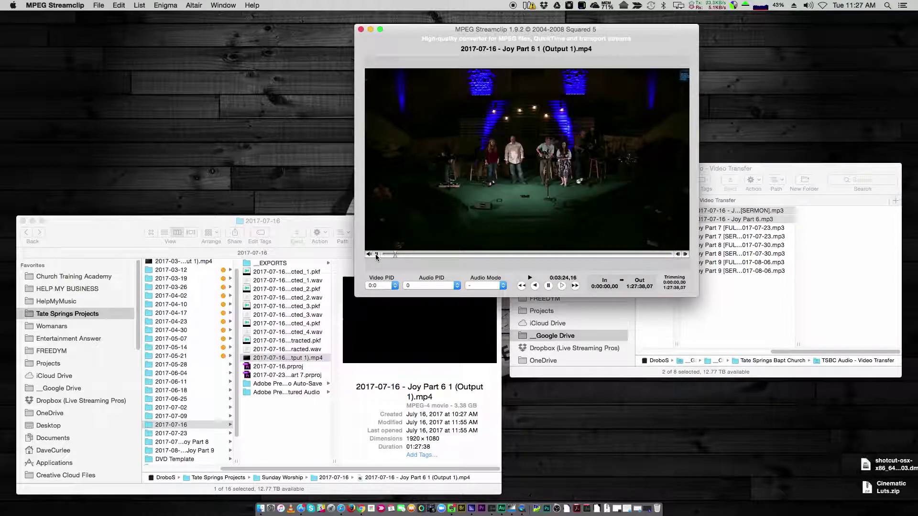
pyautogui.click(376, 255)
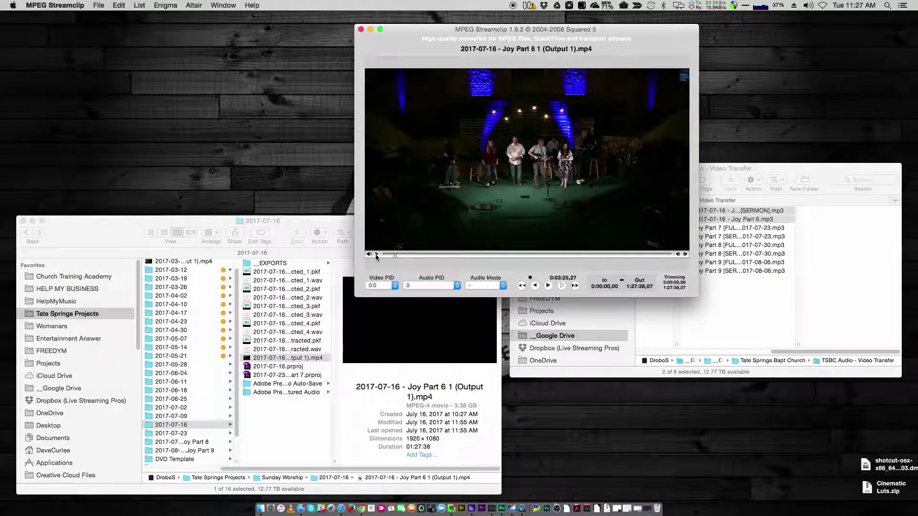
pyautogui.press('super+i')
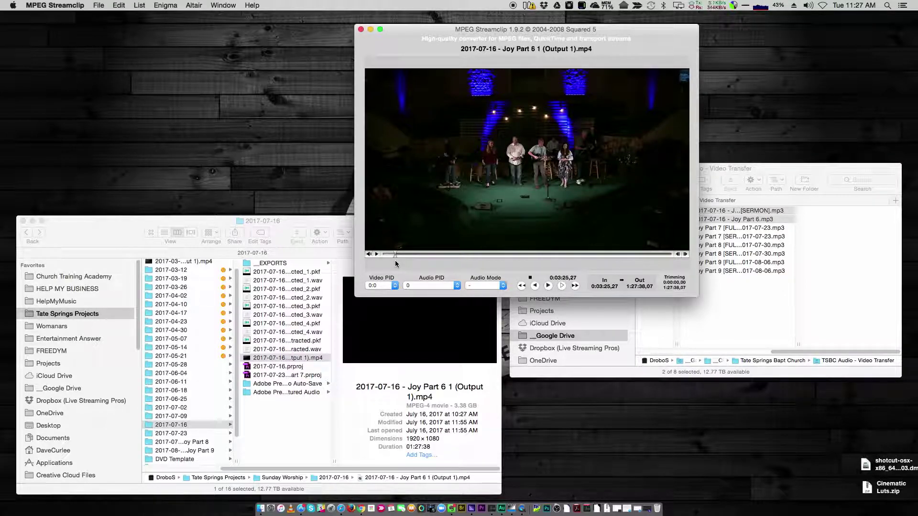
pyautogui.moveTo(394, 254); pyautogui.dragTo(395, 255)
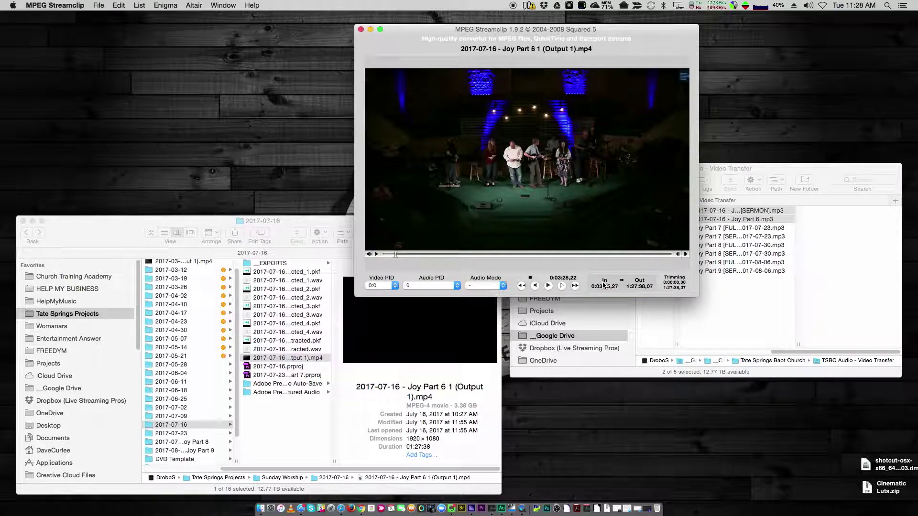
pyautogui.press('i')
# Step: Find the end of the service just before the picture goes black and set the Out point at 1:27:27,12
pyautogui.moveTo(645, 251); pyautogui.dragTo(670, 256)
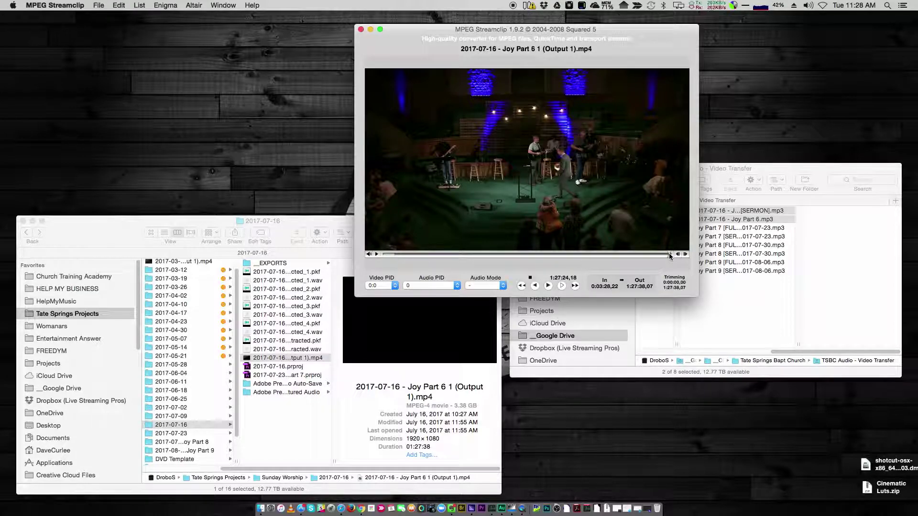
pyautogui.moveTo(670, 256); pyautogui.dragTo(671, 256)
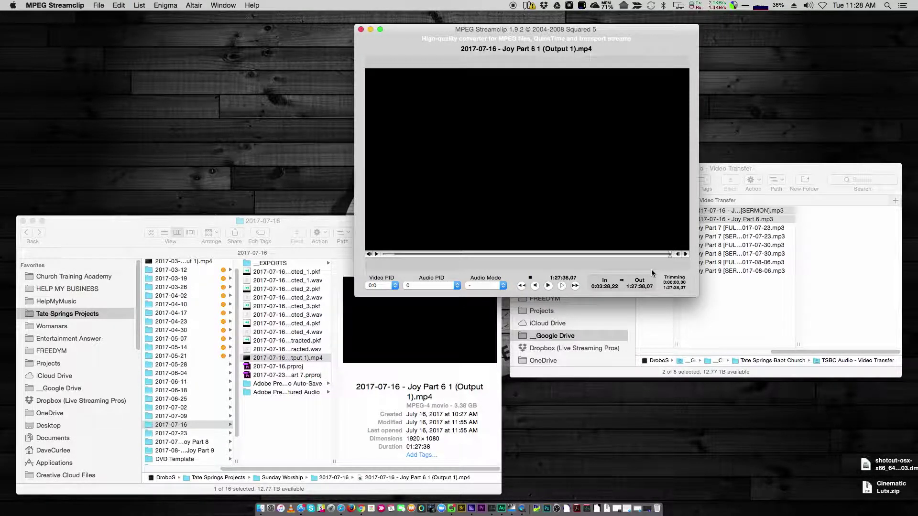
pyautogui.click(670, 256)
pyautogui.click(670, 256)
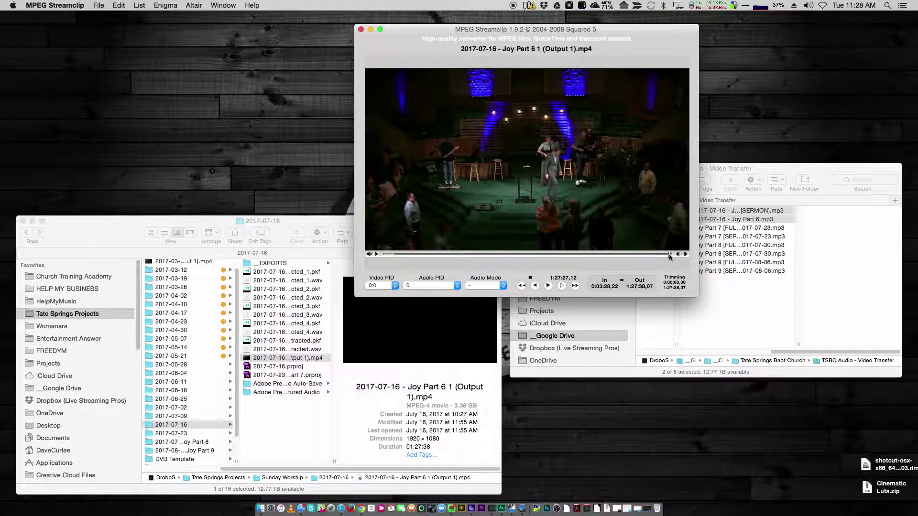
pyautogui.press('o')
# Step: Start an MPEG-4 export of the trimmed video using H.264 (x264) compression at 100 % quality
pyautogui.moveTo(449, 53); pyautogui.dragTo(432, 53)
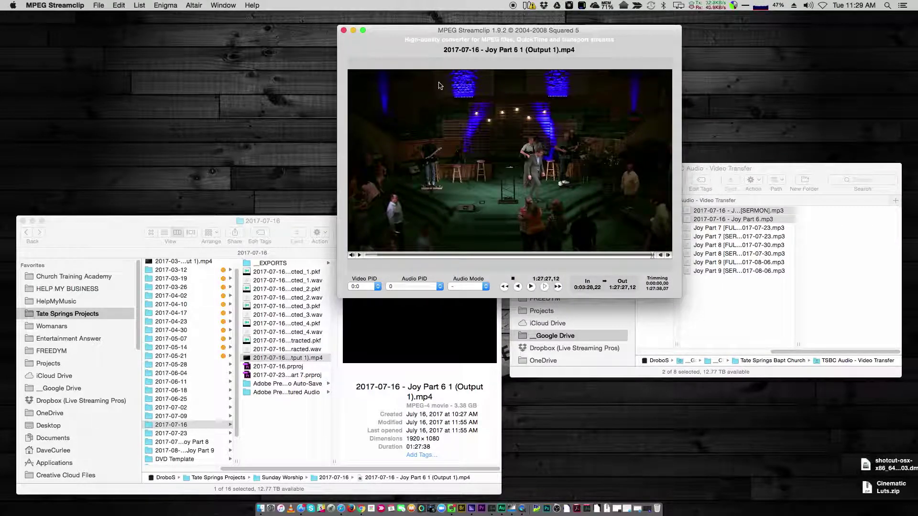
pyautogui.click(99, 6)
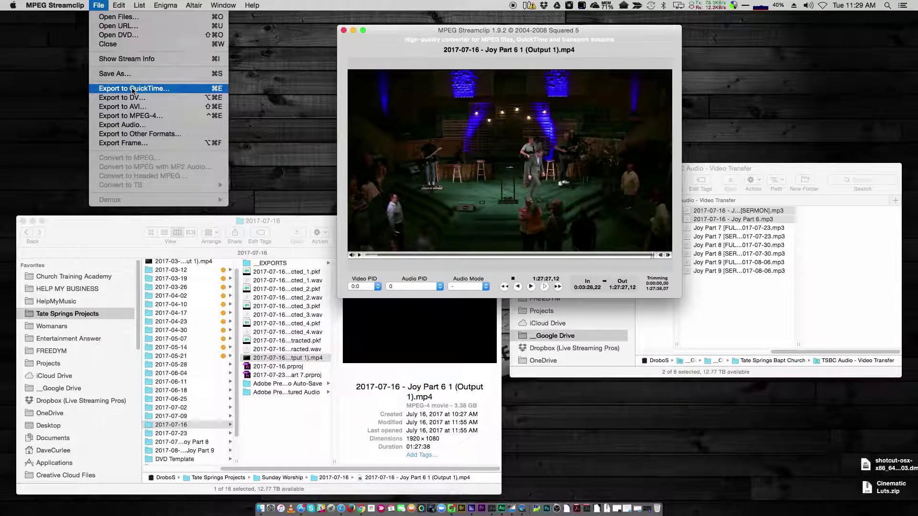
pyautogui.click(145, 116)
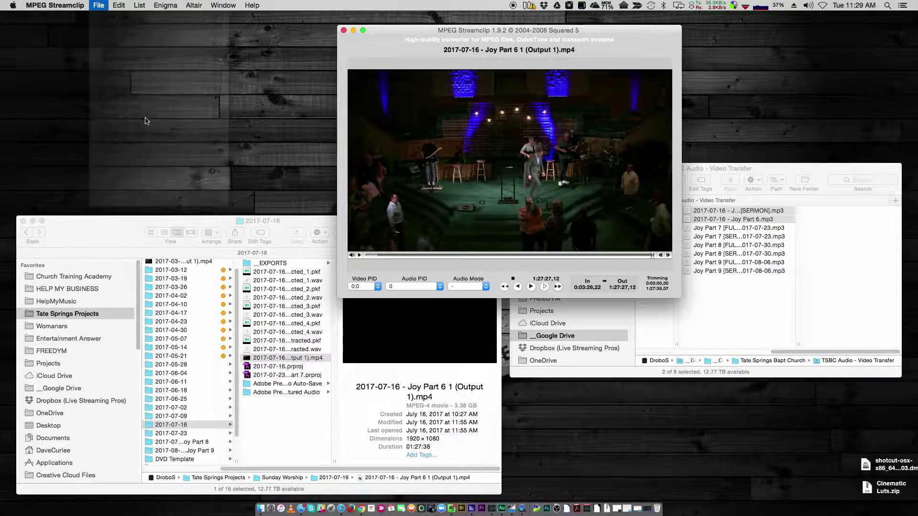
pyautogui.moveTo(405, 74); pyautogui.dragTo(275, 84)
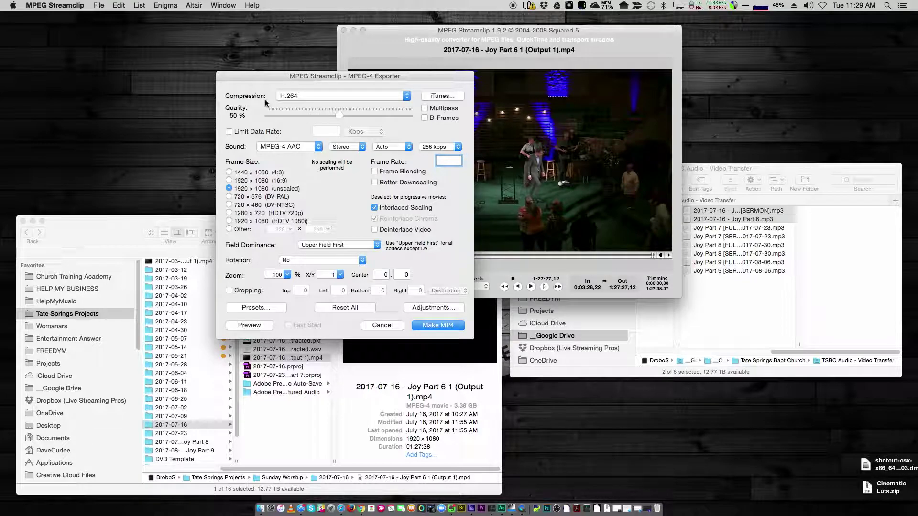
pyautogui.click(317, 96)
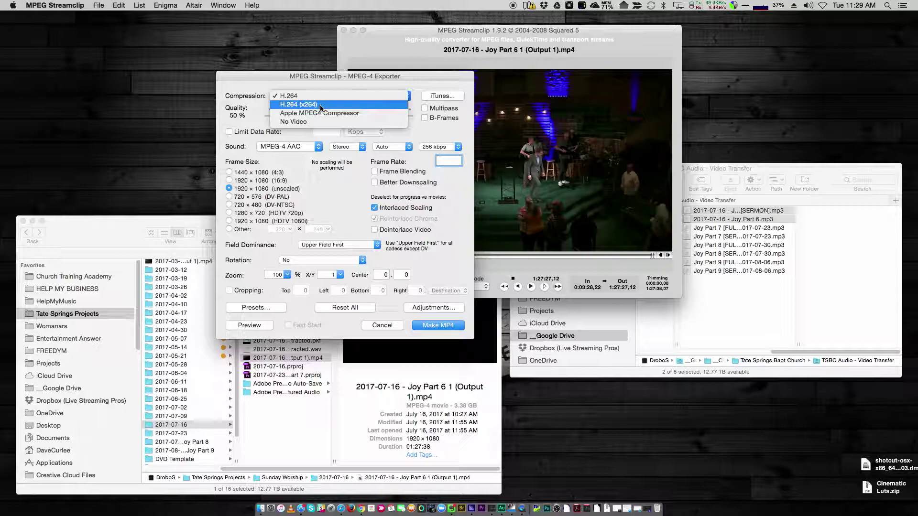
pyautogui.click(320, 105)
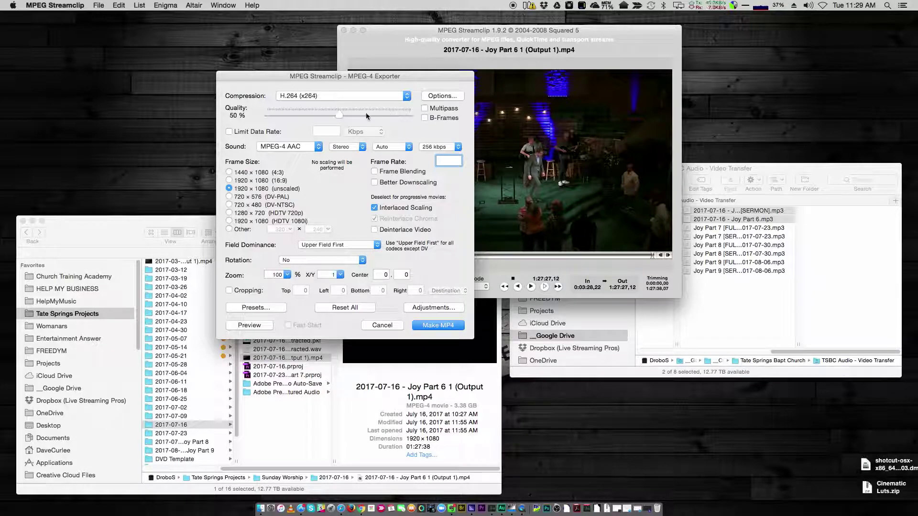
pyautogui.moveTo(339, 117); pyautogui.dragTo(412, 119)
# Step: Limit the data rate to 8000 Kbps and turn off interlaced scaling, keeping the automatic sample rate and 256 kbps sound
pyautogui.click(229, 132)
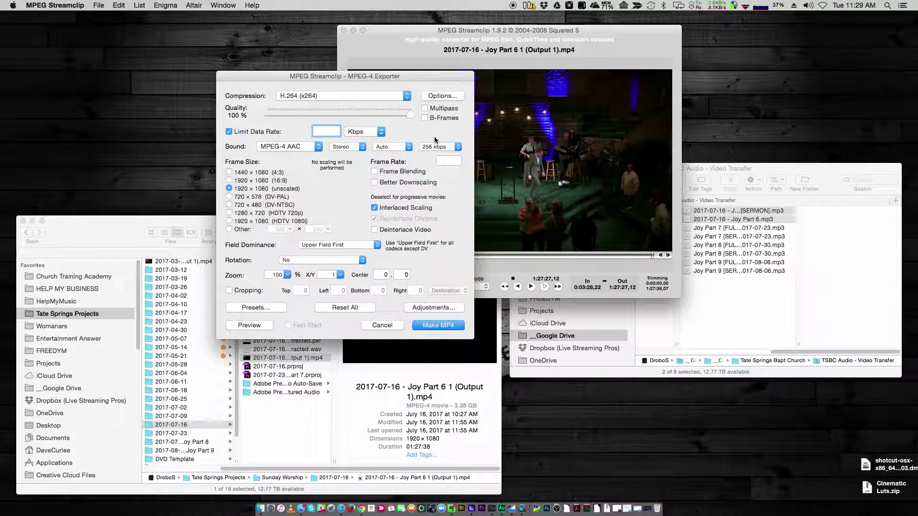
pyautogui.write('8000')
pyautogui.click(403, 147)
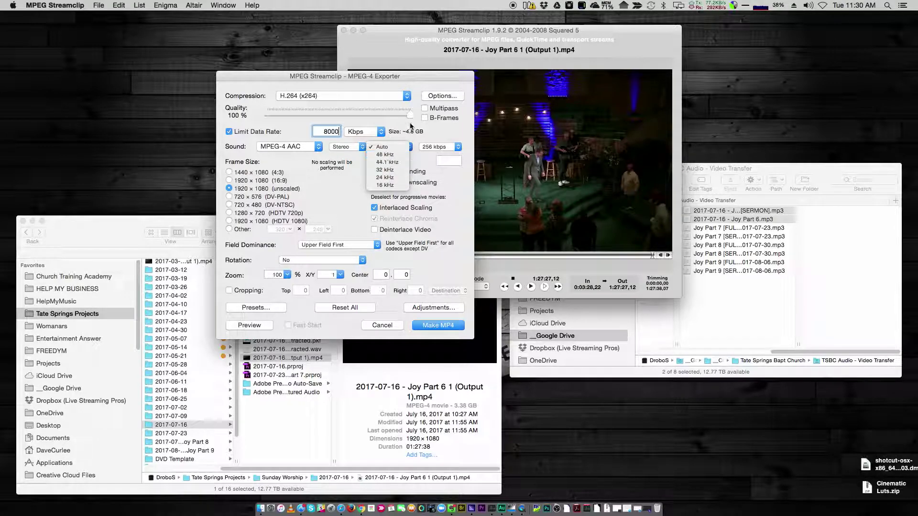
pyautogui.click(436, 140)
pyautogui.click(437, 146)
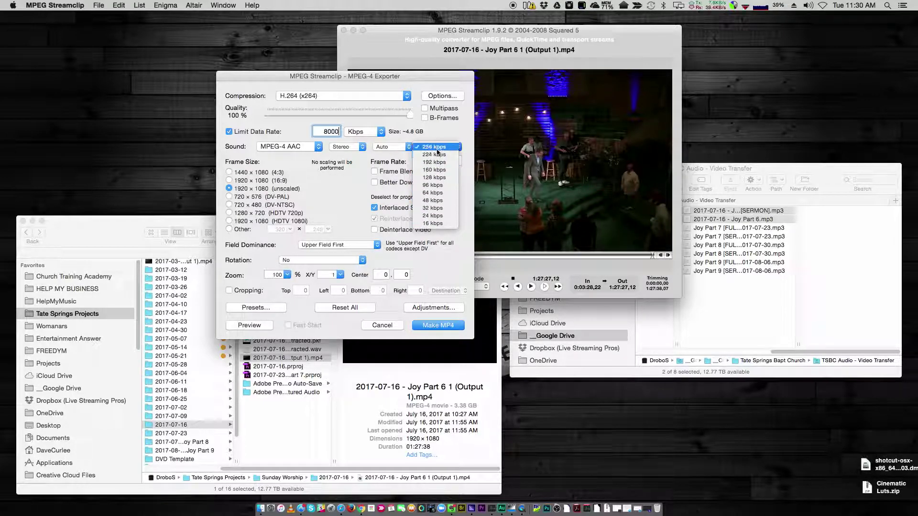
pyautogui.click(437, 147)
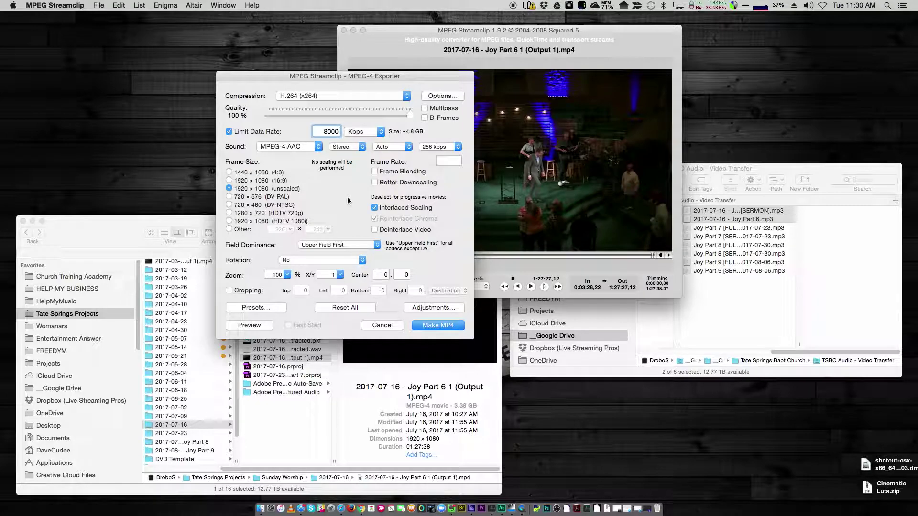
pyautogui.click(374, 209)
# Step: Try the 1280 × 720 (HDTV 720p) frame size with another data rate, and restore 8000 Kbps and 1920 × 1080 (unscaled)
pyautogui.click(230, 213)
pyautogui.click(325, 131)
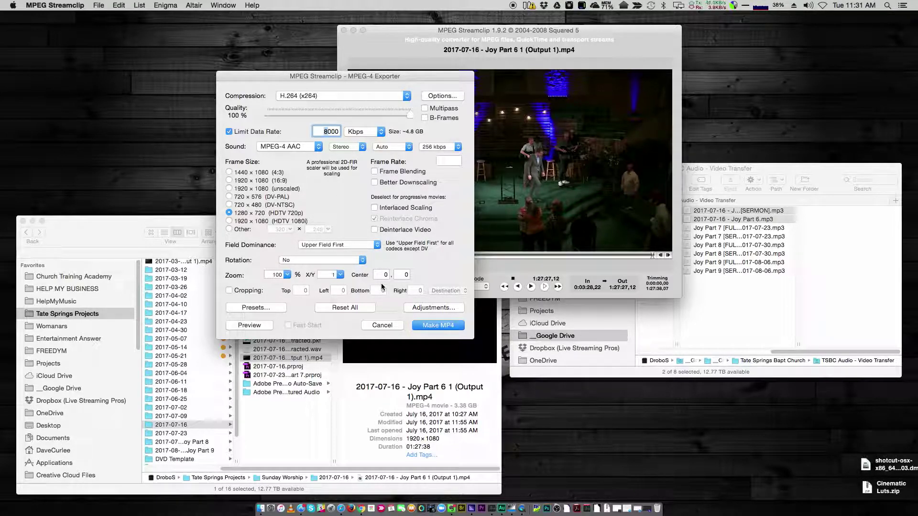
pyautogui.press('Delete')
pyautogui.write('1')
pyautogui.doubleClick(324, 129)
pyautogui.write('8000')
pyautogui.click(229, 189)
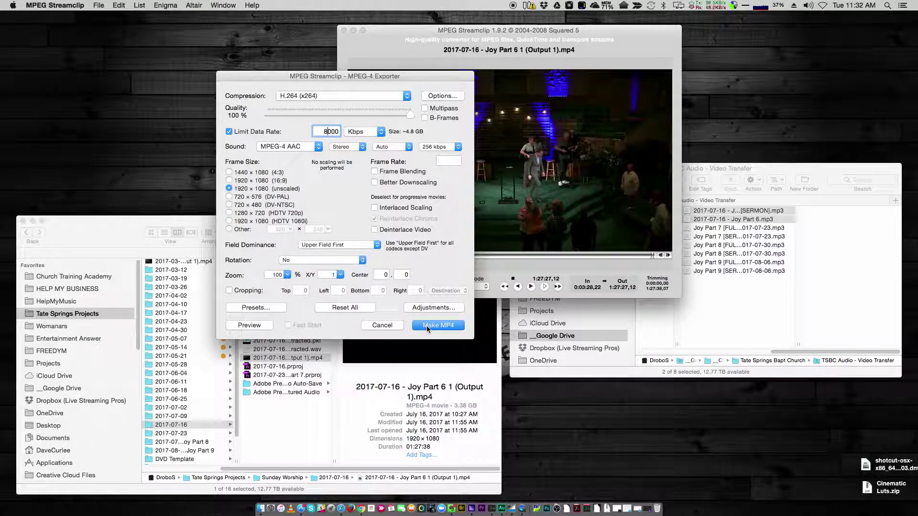
# Step: Keep the field dominance at Upper Field First and proceed to make the MP4
pyautogui.click(306, 246)
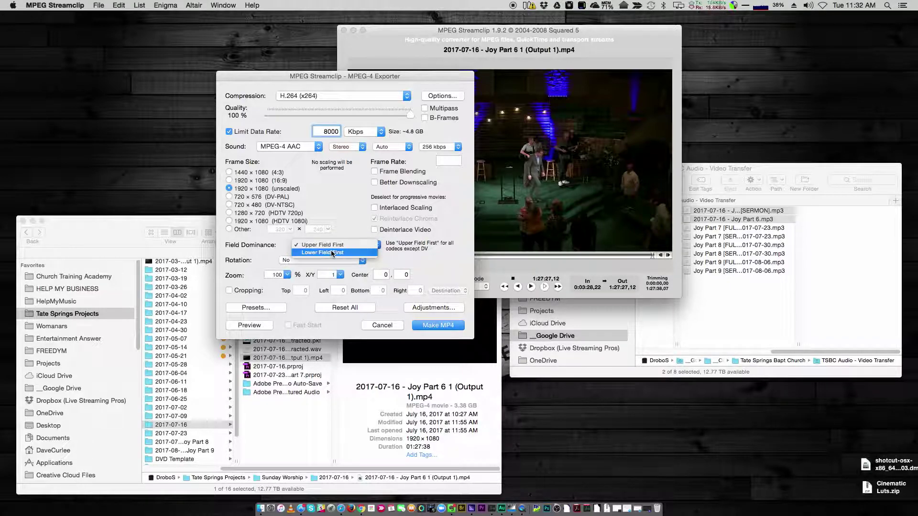
pyautogui.click(321, 245)
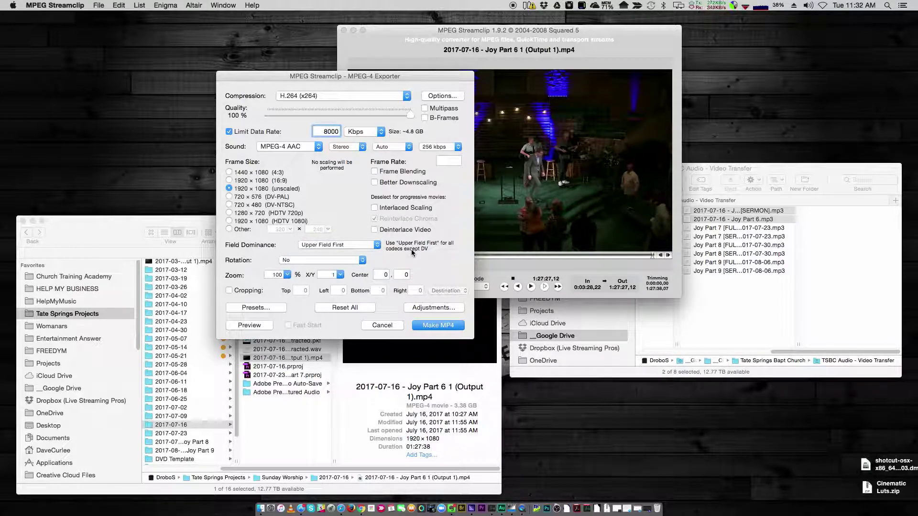
pyautogui.click(439, 327)
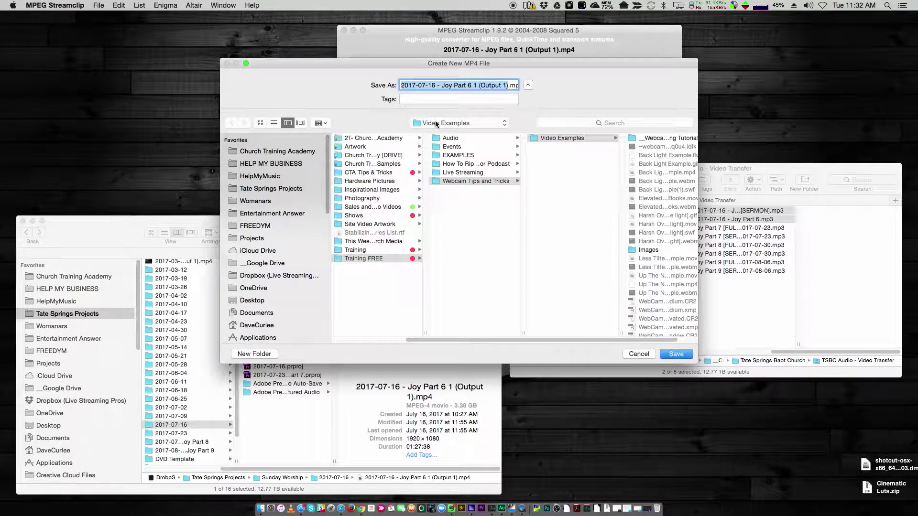
# Step: Choose the __EXPORTS folder inside Tate Springs Projects, Sunday Worship, 2017-07-16 as the export destination
pyautogui.click(435, 121)
pyautogui.click(436, 123)
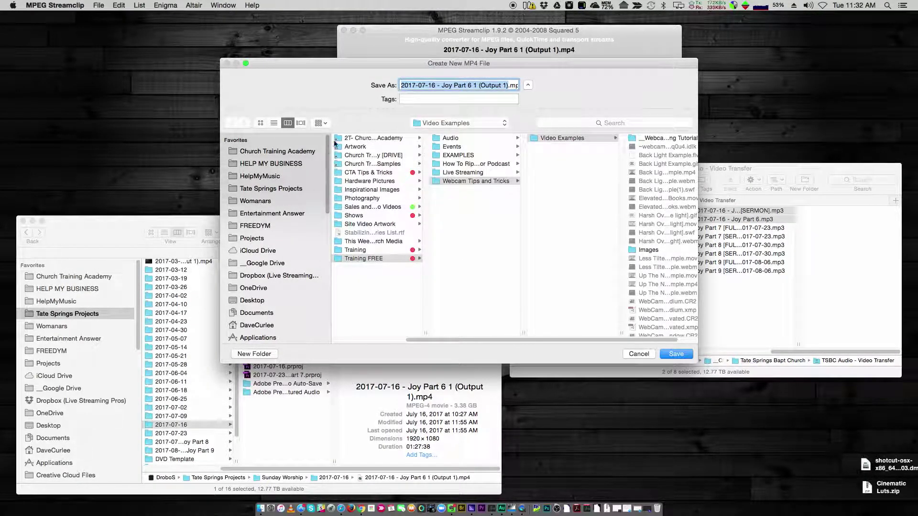
pyautogui.click(263, 190)
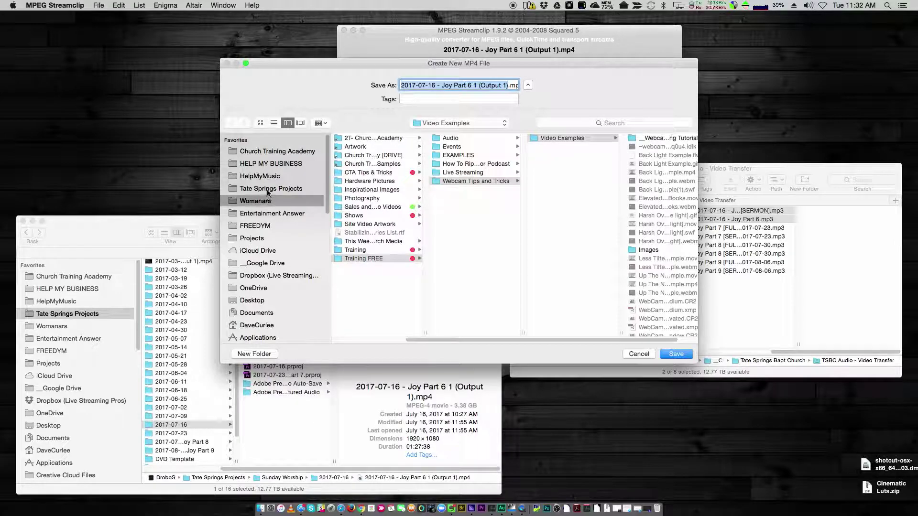
pyautogui.click(372, 174)
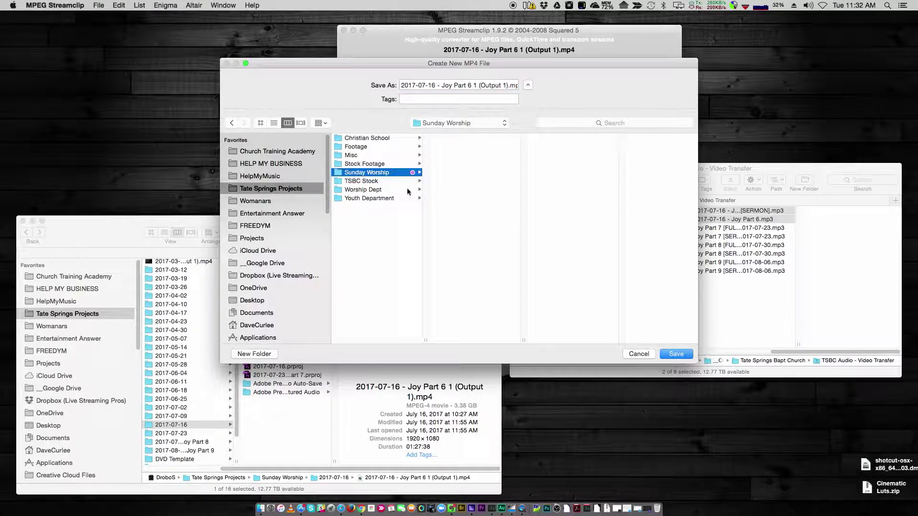
pyautogui.click(462, 311)
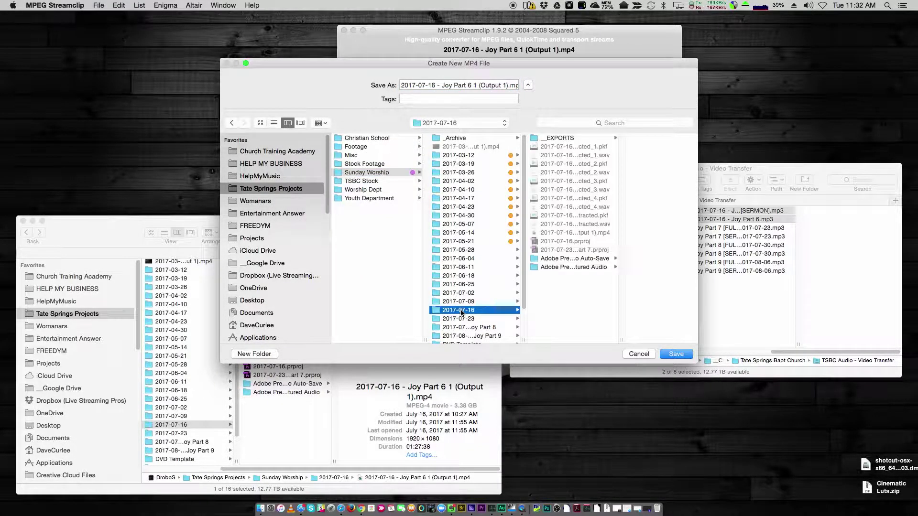
pyautogui.click(530, 137)
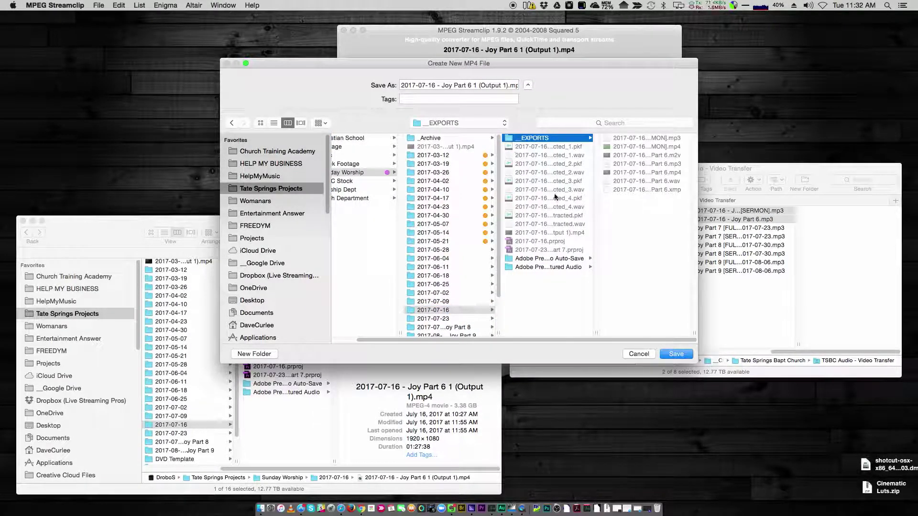
# Step: Name the file 2017-07-16 - Joy Part 6 [YouTube Version].mp4 and save it to begin the export
pyautogui.moveTo(474, 87); pyautogui.dragTo(499, 86)
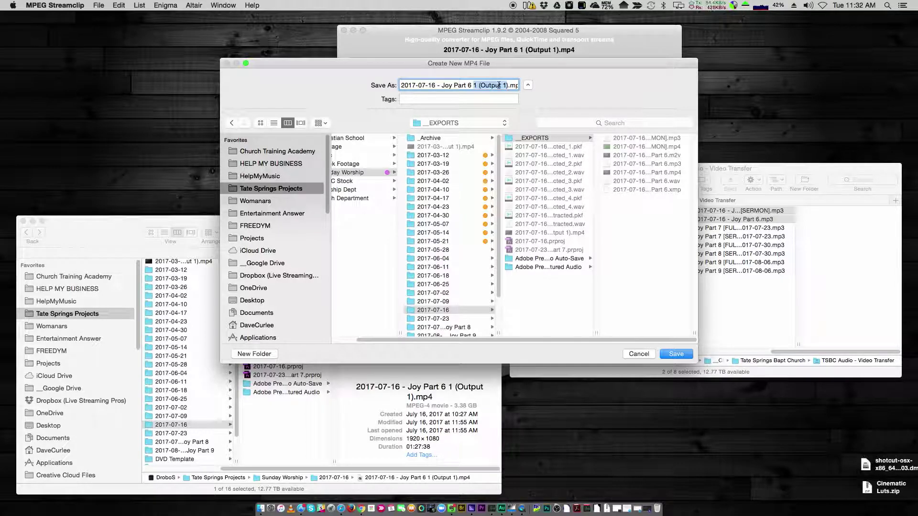
pyautogui.press('BackSpace')
pyautogui.write('[YouTube Version')
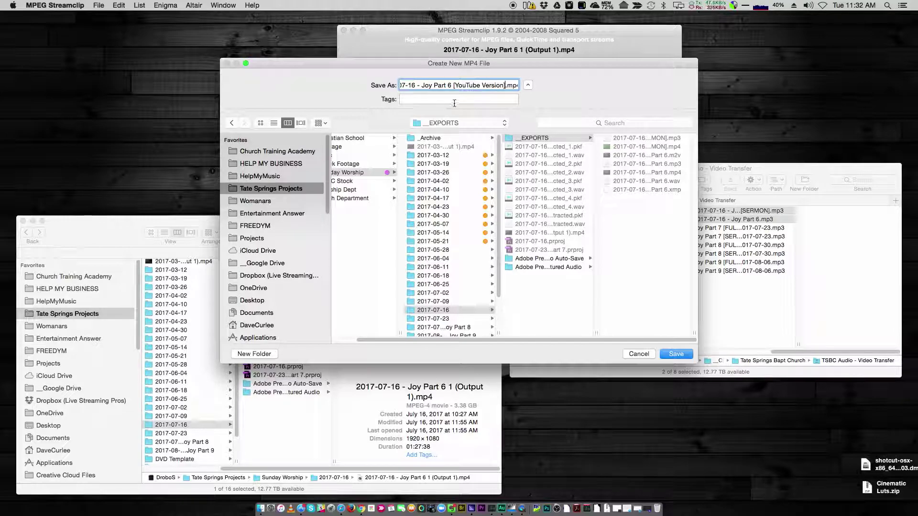
pyautogui.click(672, 354)
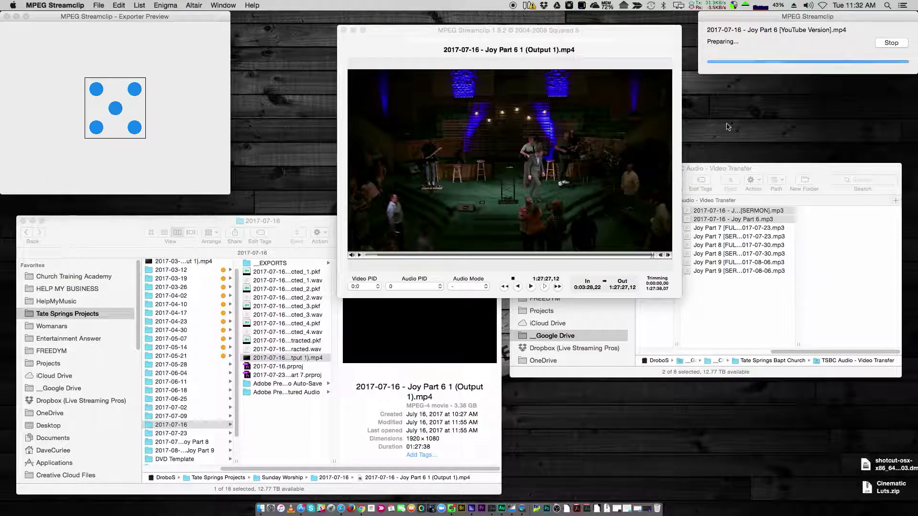
pyautogui.moveTo(732, 15); pyautogui.dragTo(294, 37)
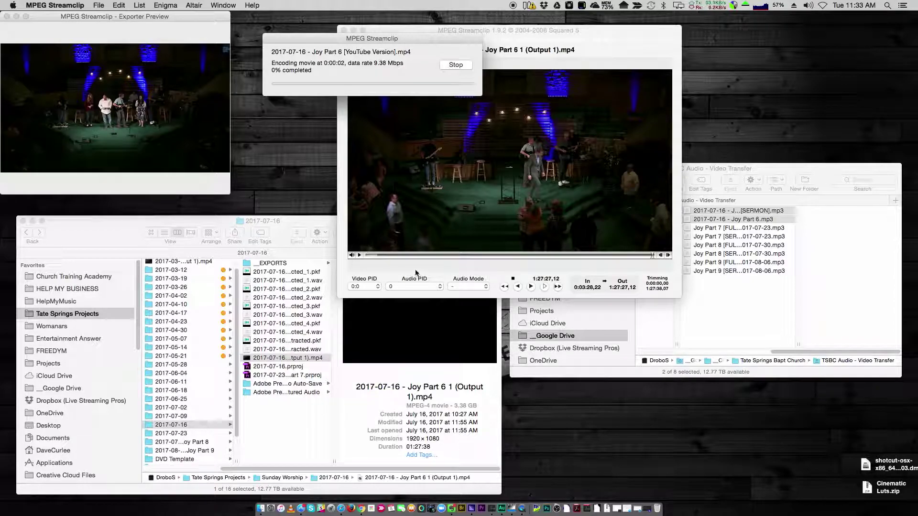
pyautogui.click(443, 262)
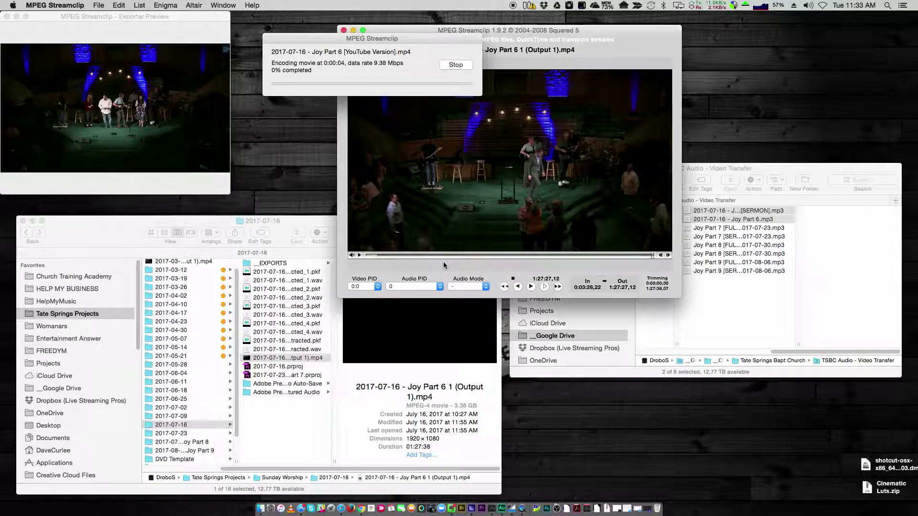